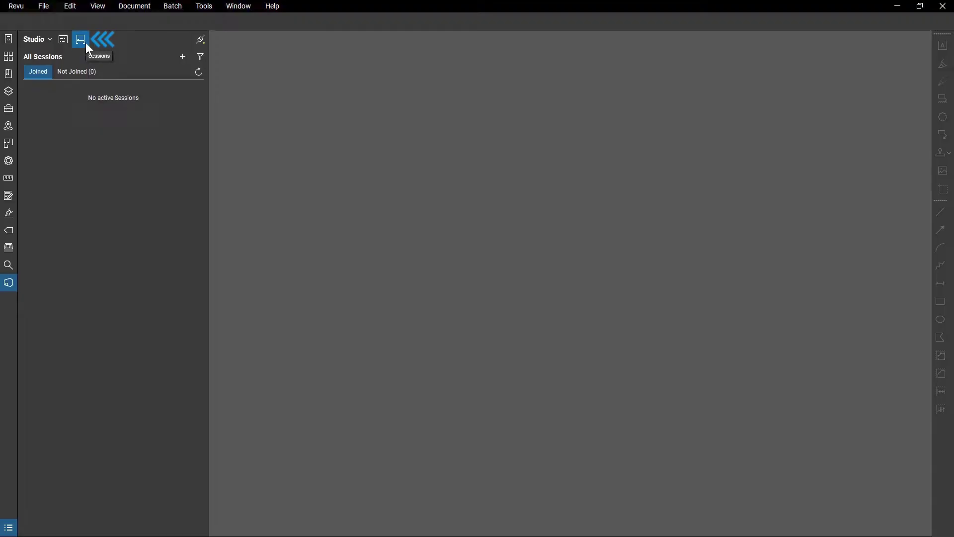
Start a new Studio Session named 'HQ Level 02 Design Review'
click(188, 62)
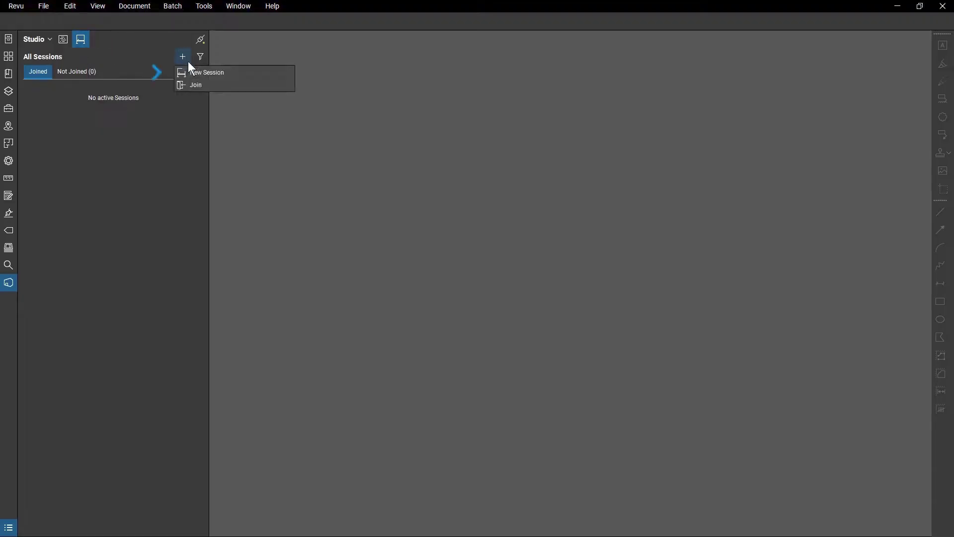
click(236, 70)
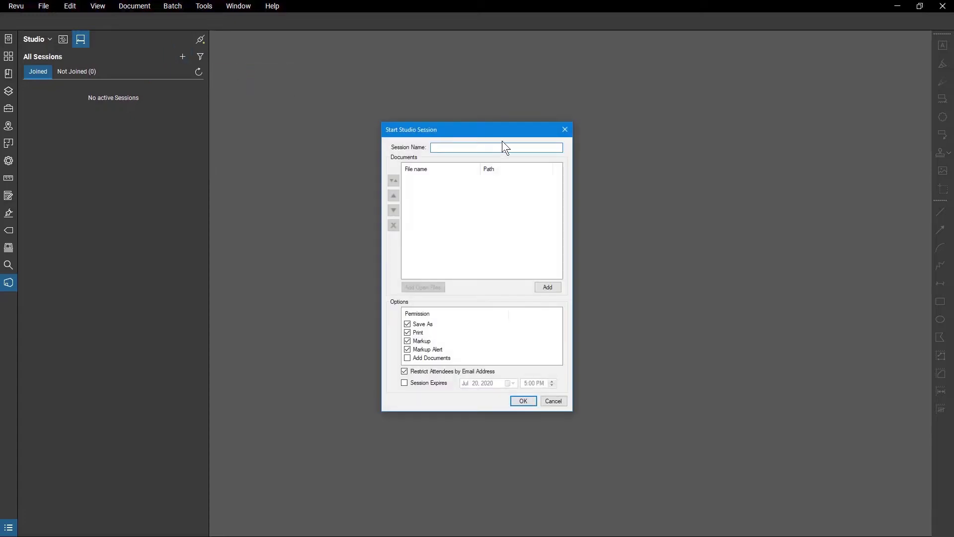
text(HQ Level 02 Design Review)
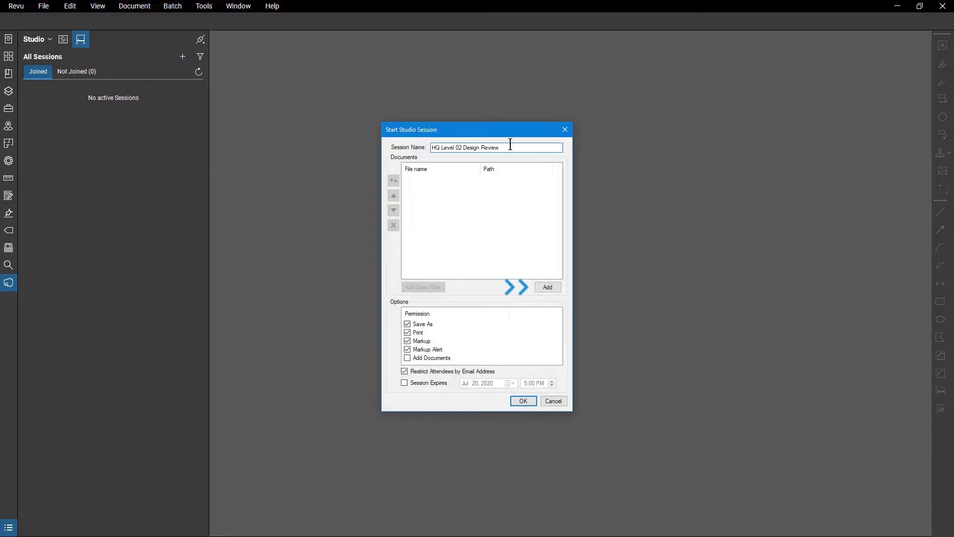
Add the A2.2.1 and A2.2.2 Level 02 plans and disallow printing, keeping Markup allowed
click(556, 287)
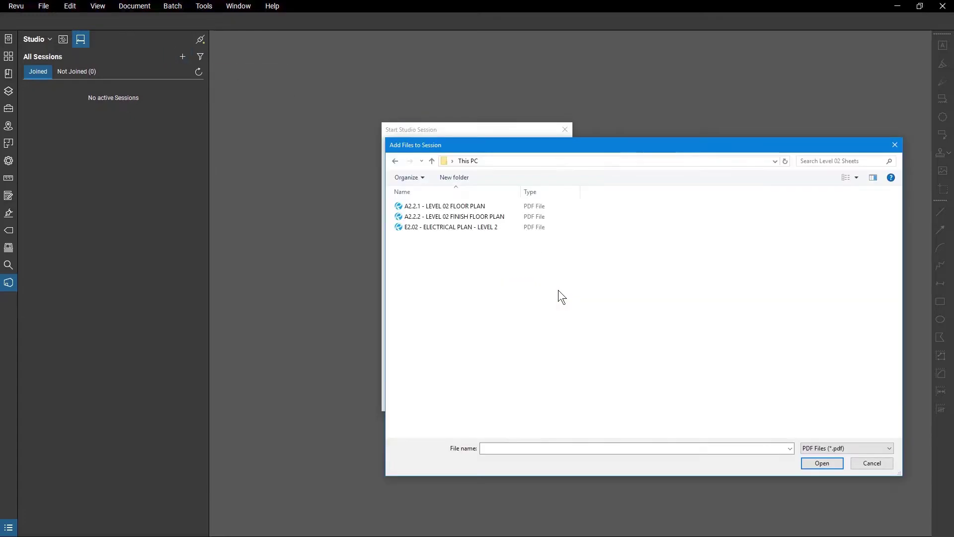
click(506, 206)
ctrl+click(509, 217)
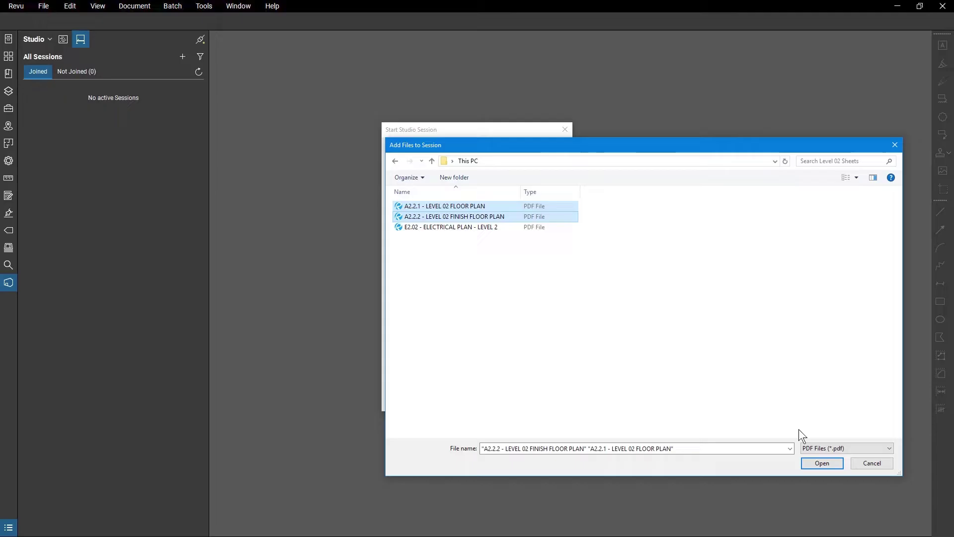
click(814, 460)
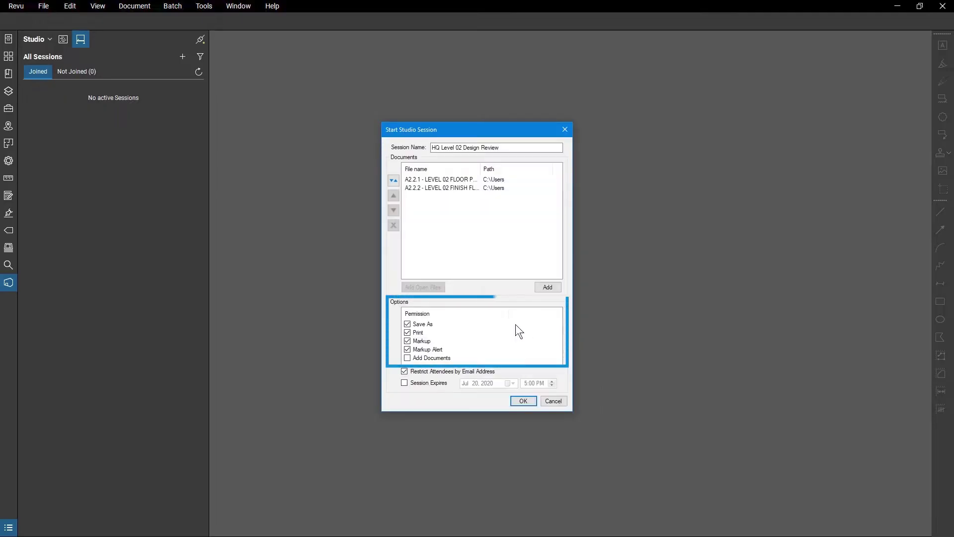
click(407, 332)
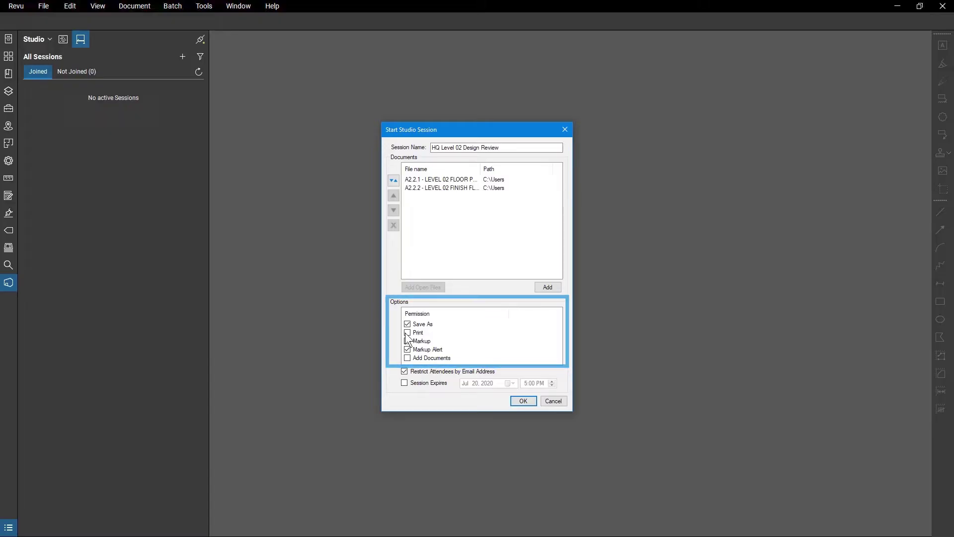
click(408, 341)
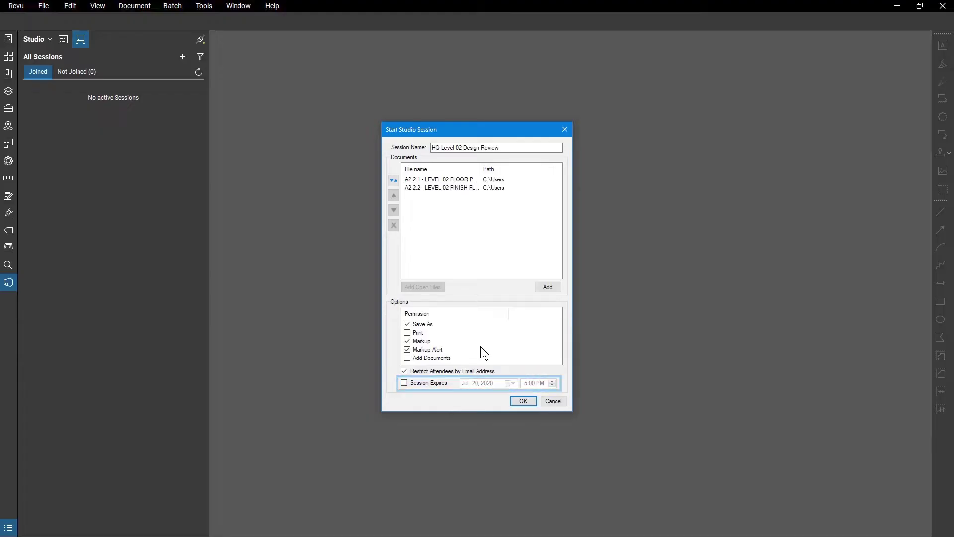
Launch the 'HQ Level 02 Design Review' session so the Invite Users dialog appears
click(525, 400)
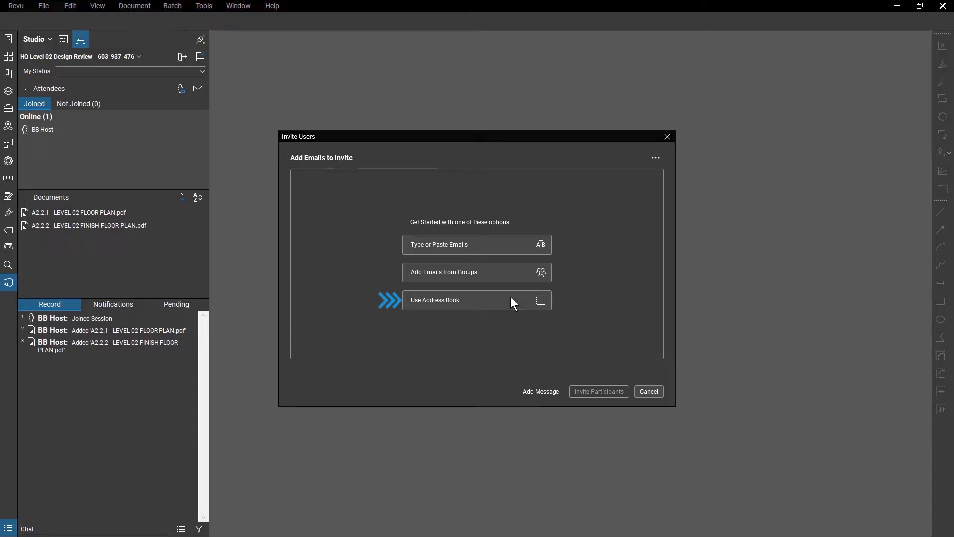
Paste in and include the two bluebeam.com invitee e-mail addresses
click(498, 246)
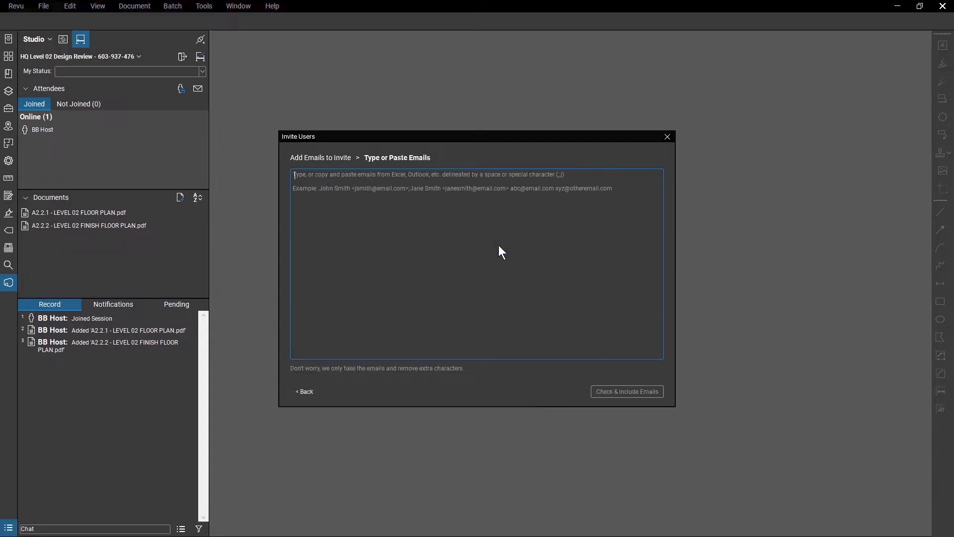
key(ctrl+v)
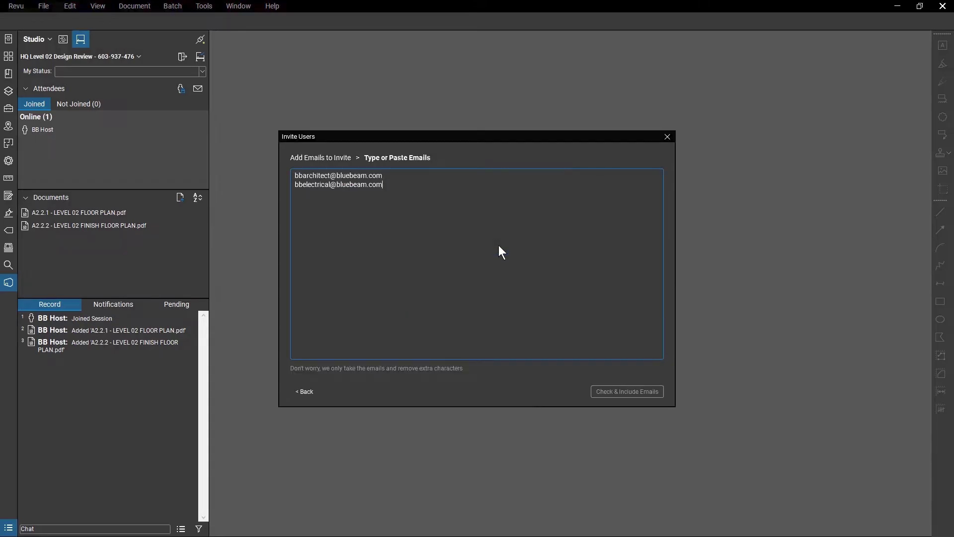
click(641, 396)
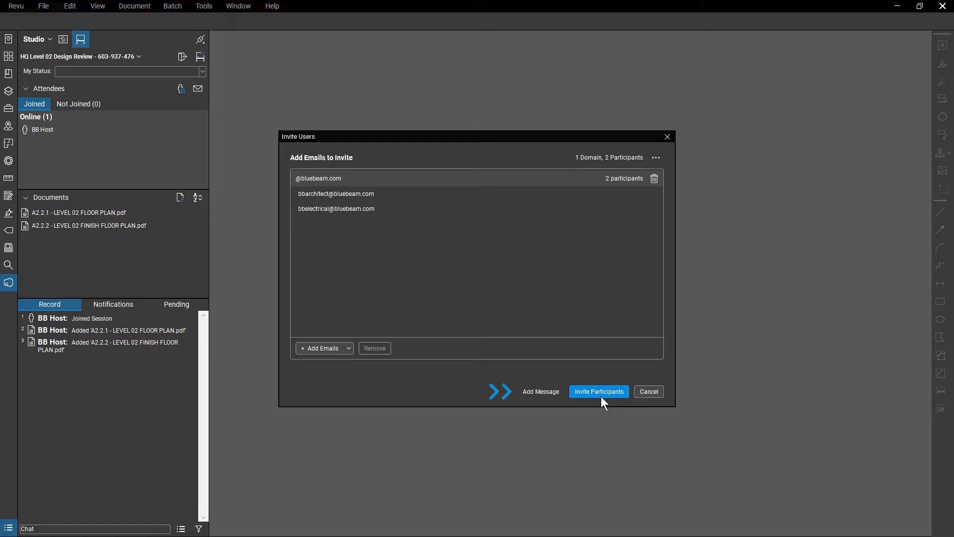
Attach the message 'Please join Level 02 review' and send both invitations
click(556, 392)
text(Please join Level 02 review)
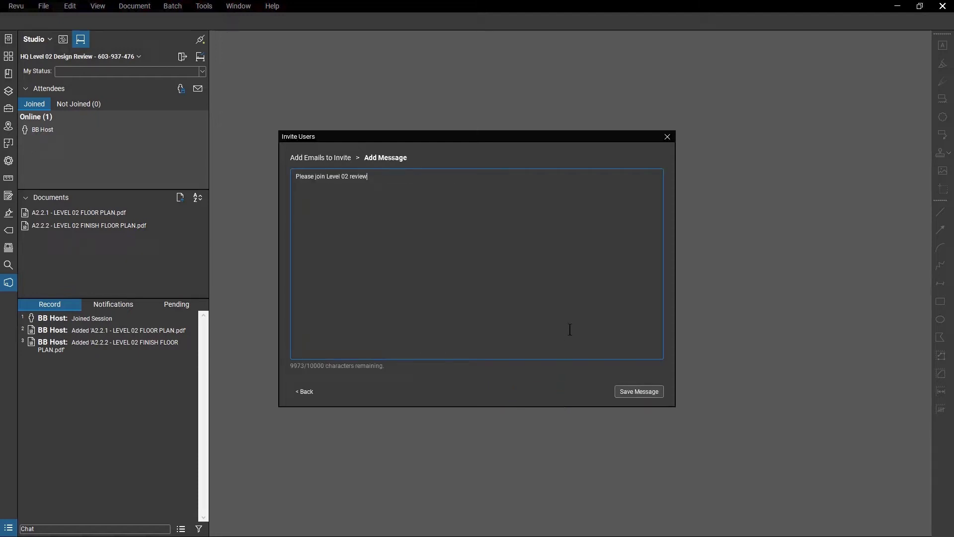
click(627, 392)
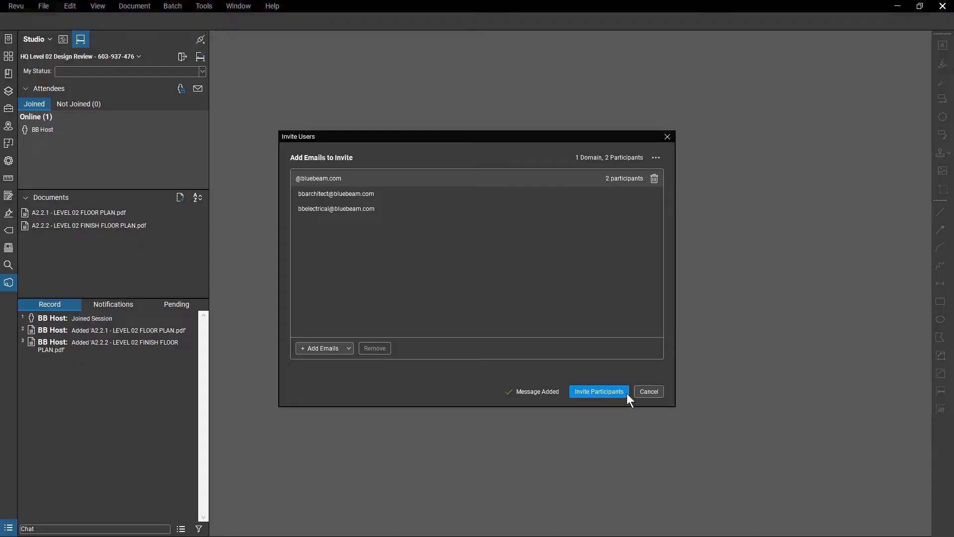
click(627, 392)
click(560, 306)
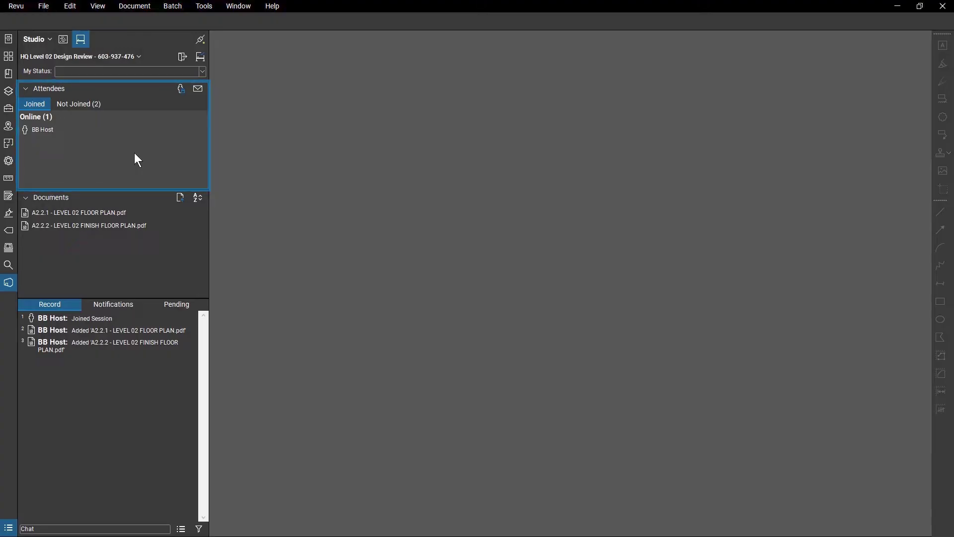
Review the Not Joined invitees, then return to the Joined list showing BB Architect online
click(103, 107)
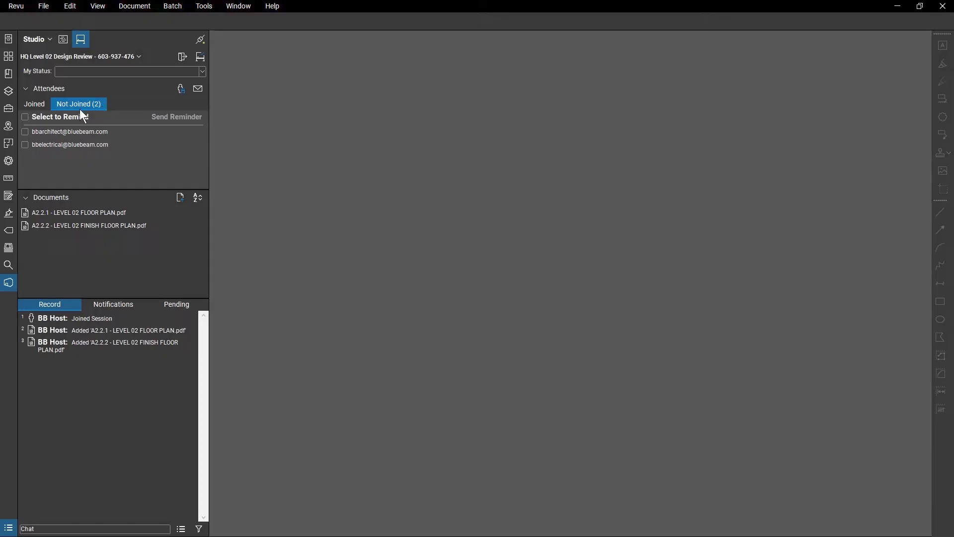
click(43, 107)
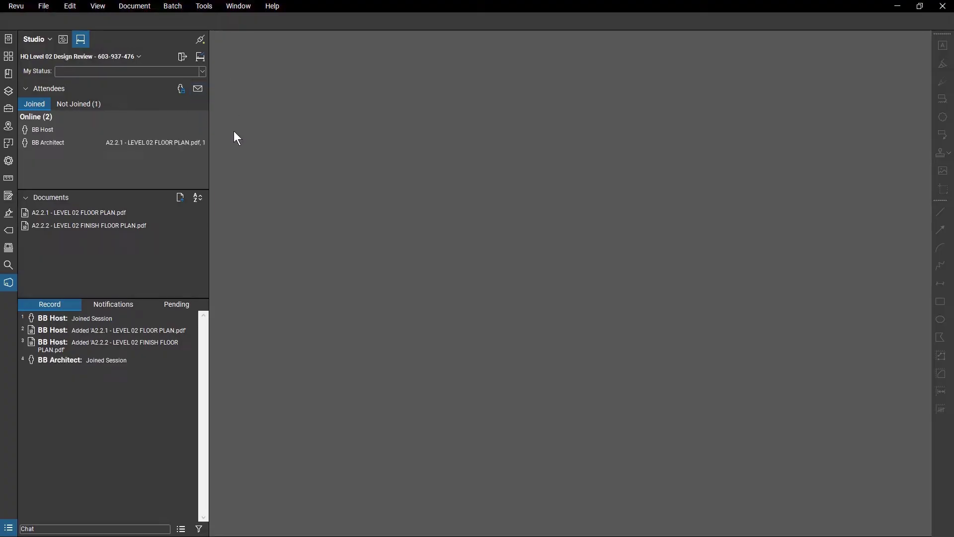
click(181, 90)
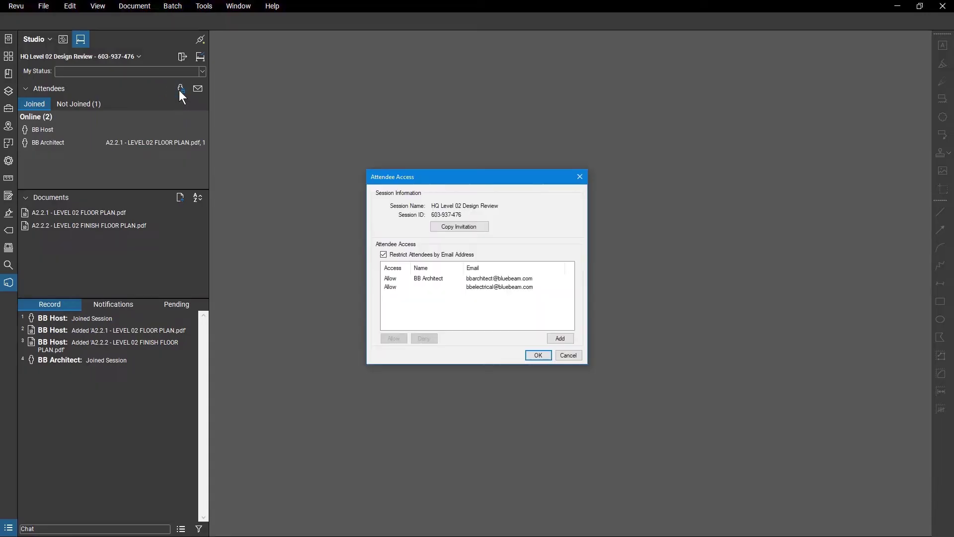
click(405, 278)
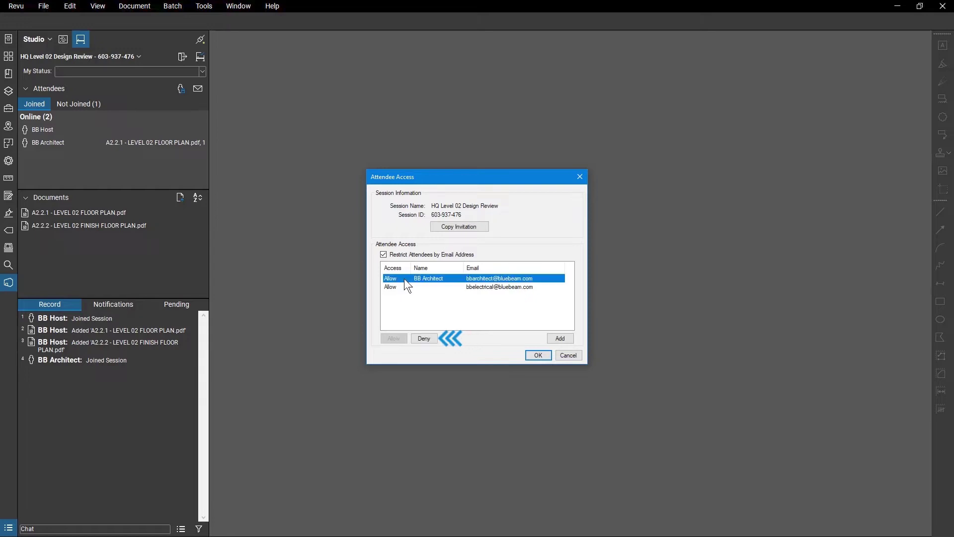
click(409, 302)
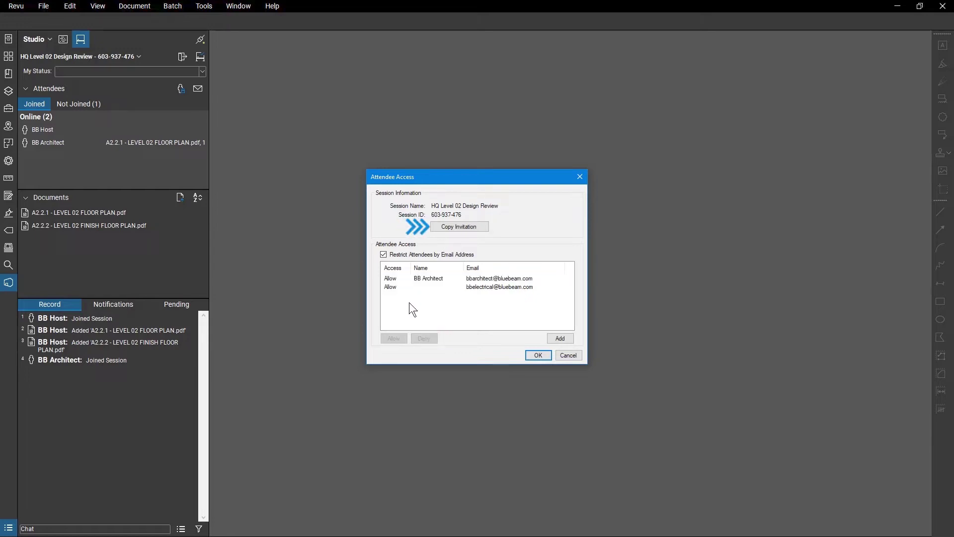
click(529, 356)
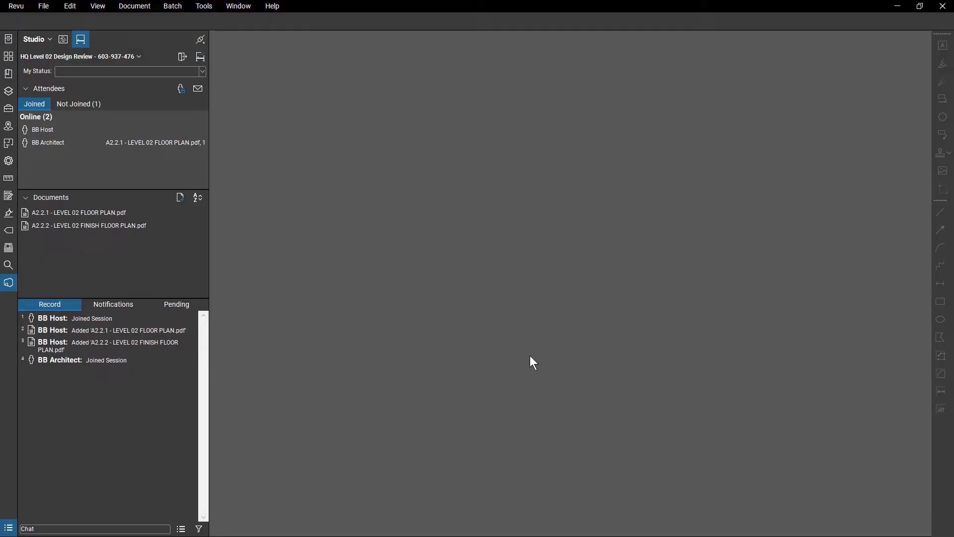
In the session Settings Permissions, set Add Documents to Allow
click(137, 57)
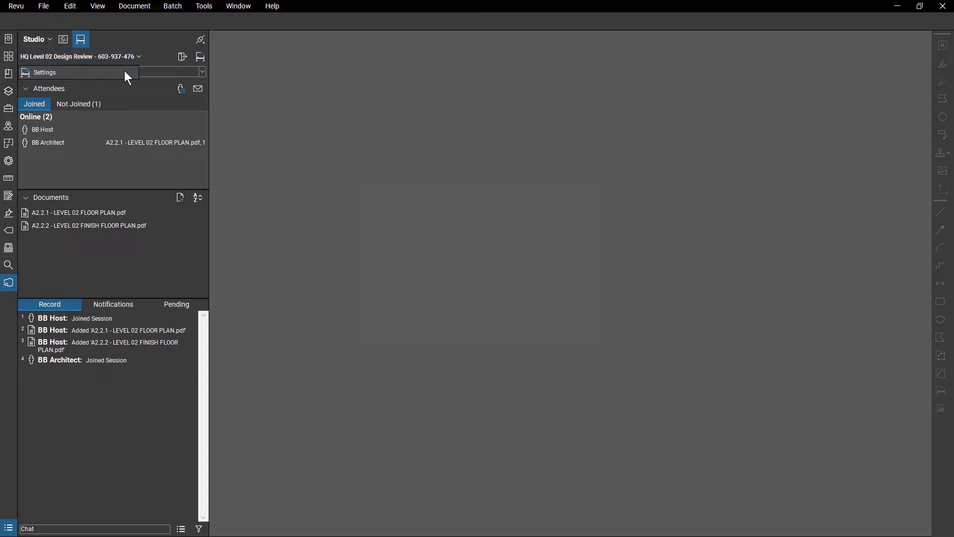
click(124, 73)
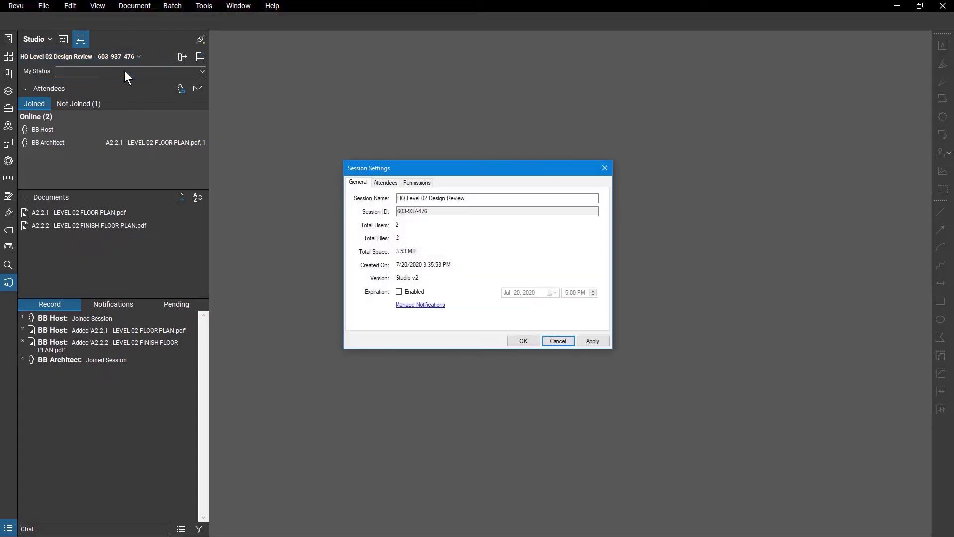
click(411, 184)
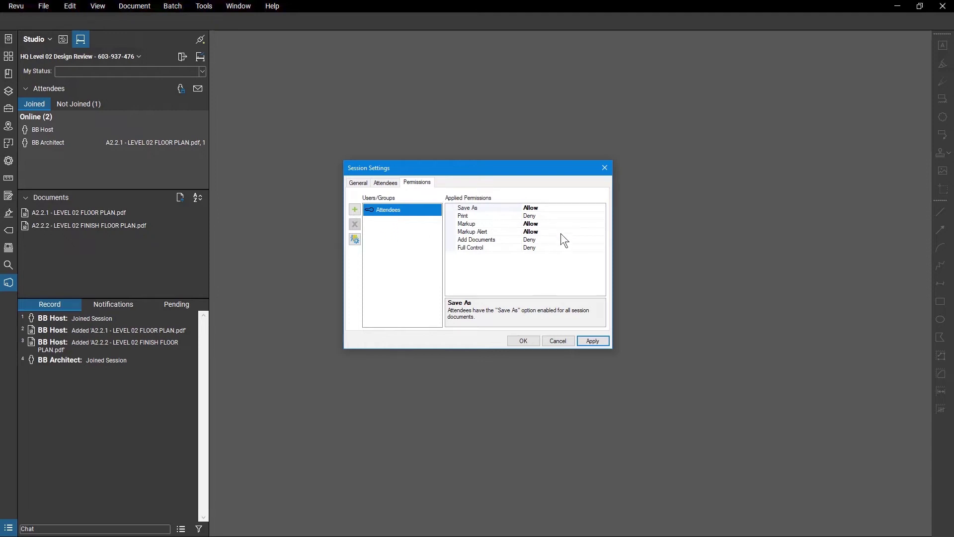
click(603, 239)
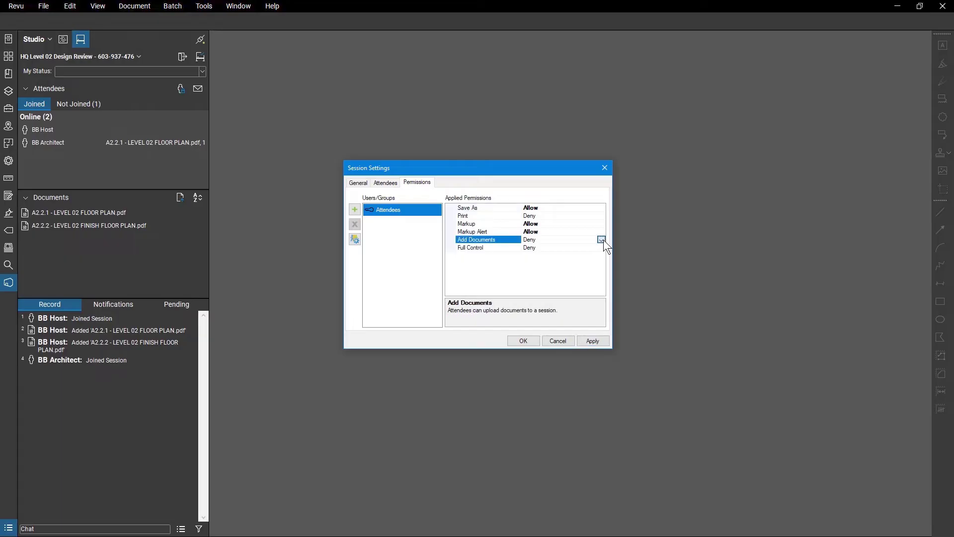
click(602, 240)
click(592, 255)
click(532, 339)
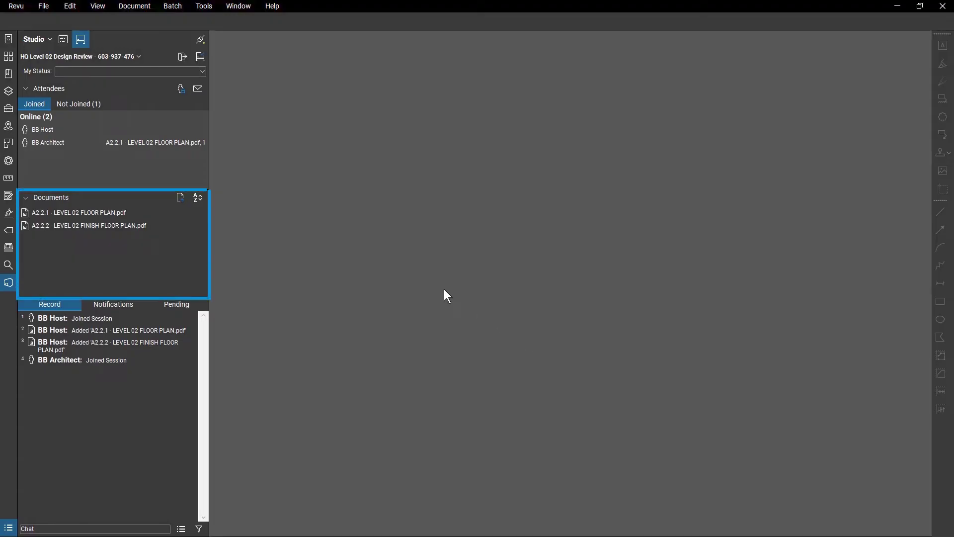
Open the A2.2.1 plan and add E2.02 - ELECTRICAL PLAN - LEVEL 2 to the session documents
double_click(153, 213)
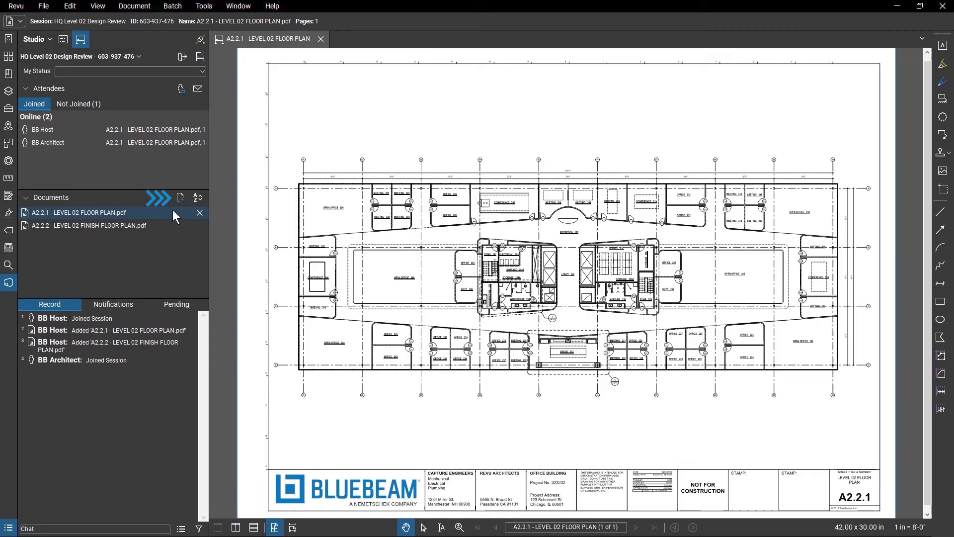
click(181, 201)
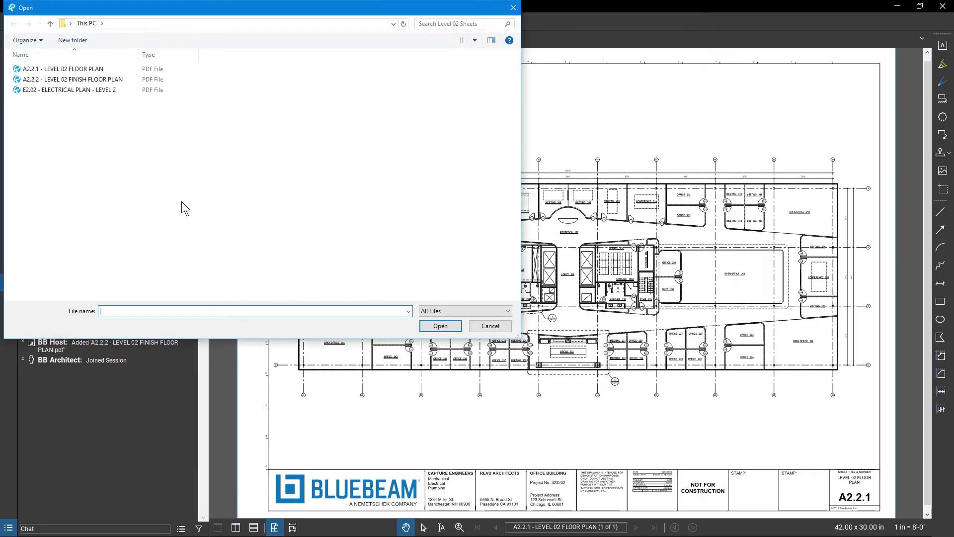
click(124, 91)
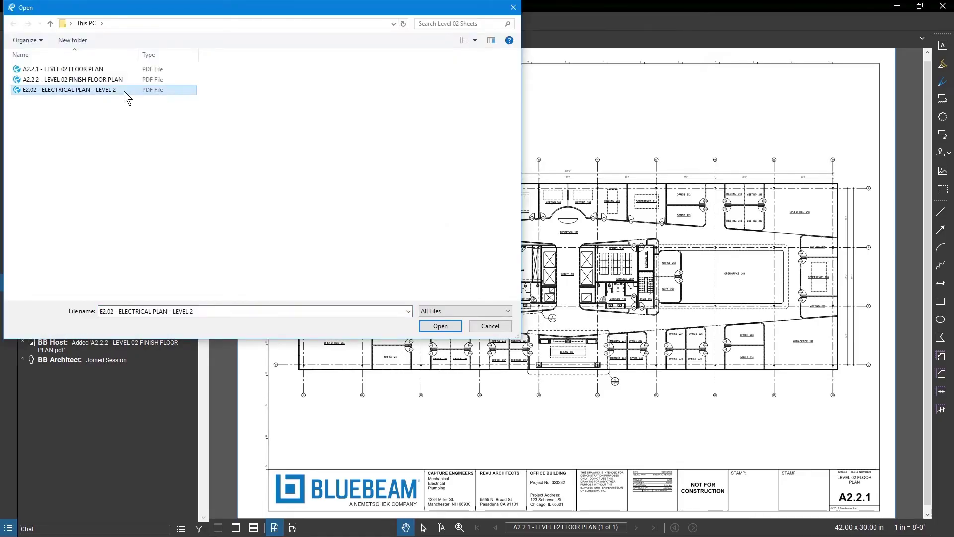
click(432, 325)
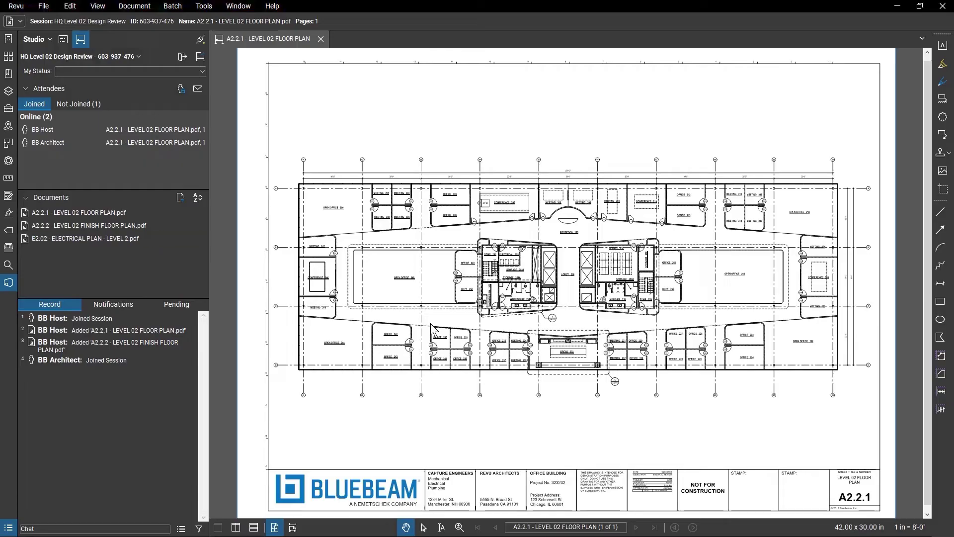
click(195, 201)
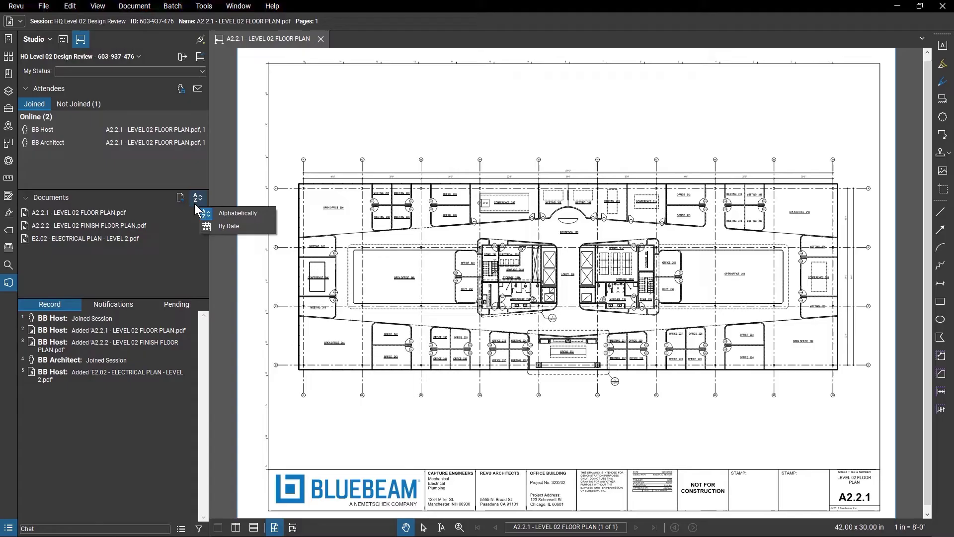
click(198, 204)
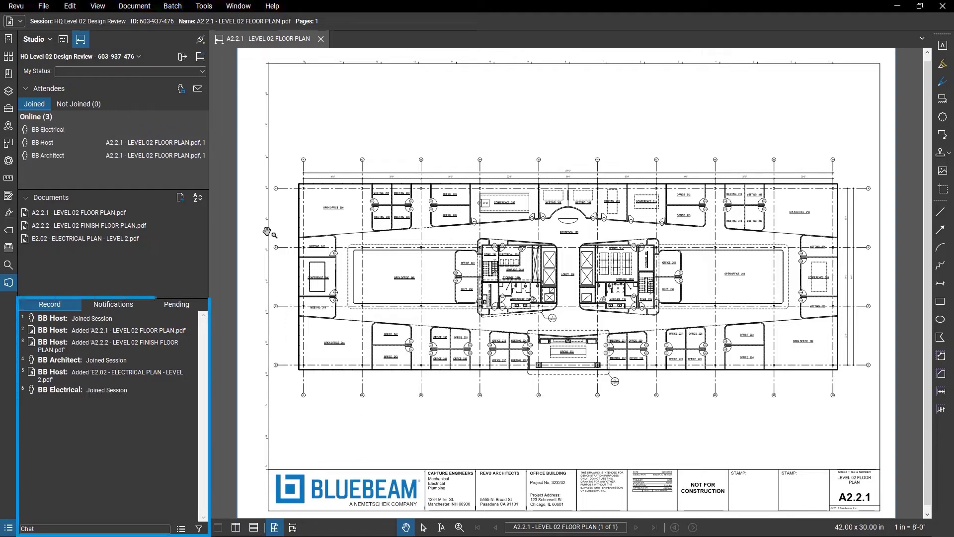
Zoom in and select the 'Is power required here?' cloud and callout at Conference 246
scroll(683, 347, up, 5)
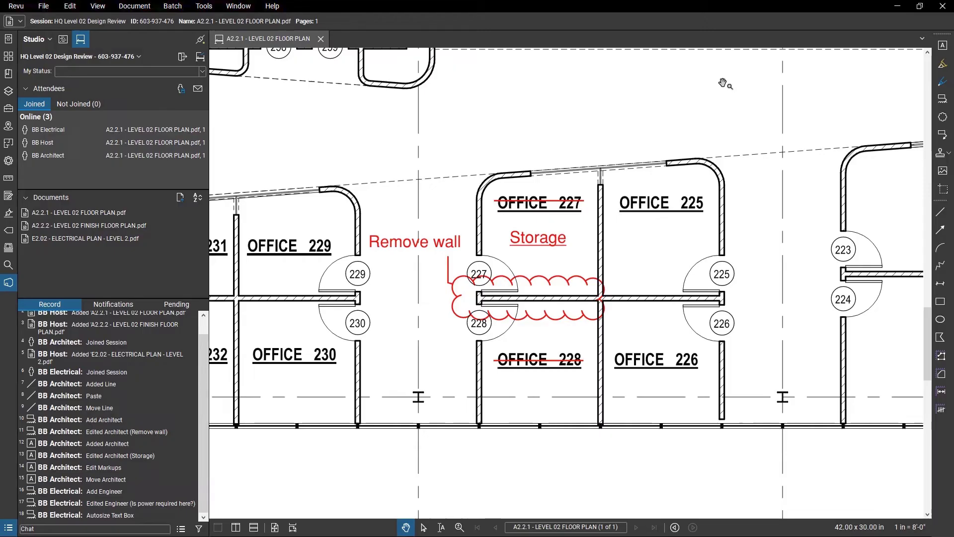
click(159, 503)
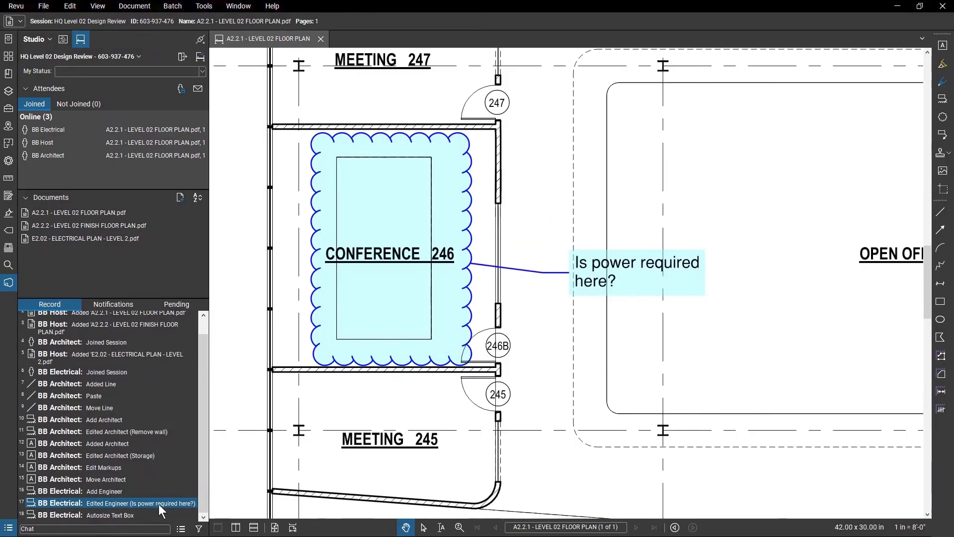
click(159, 503)
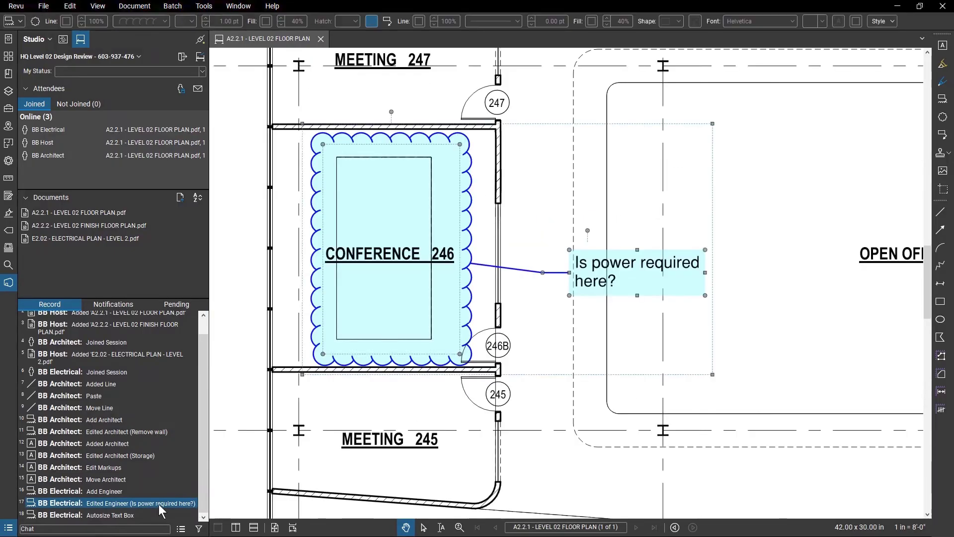
Alert BB Architect about the orange question-mark dimension between Offices 242 and 240
click(236, 451)
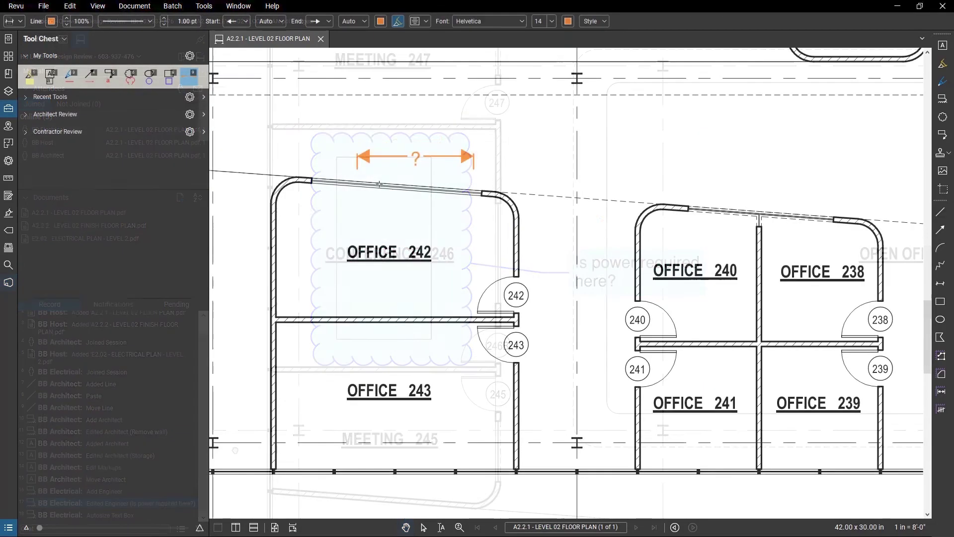
click(8, 283)
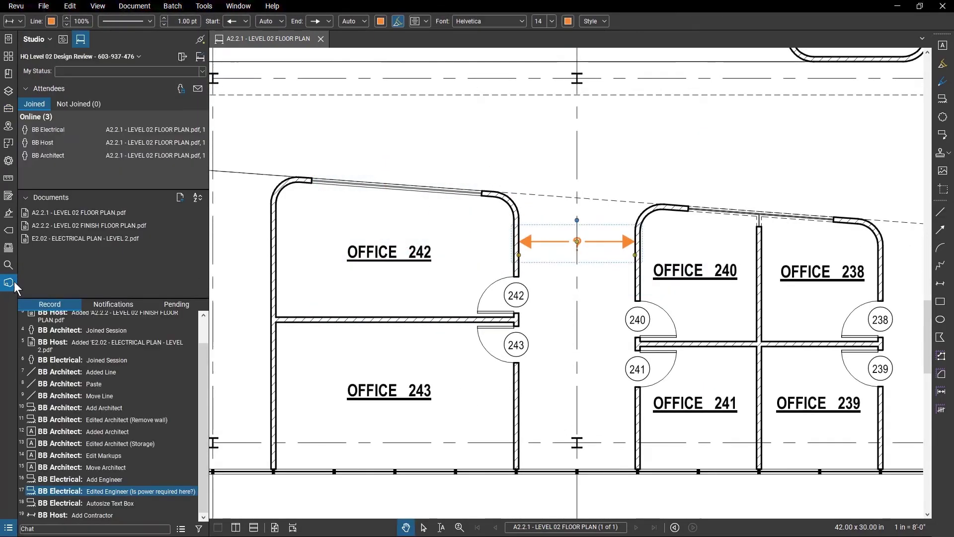
right_click(534, 246)
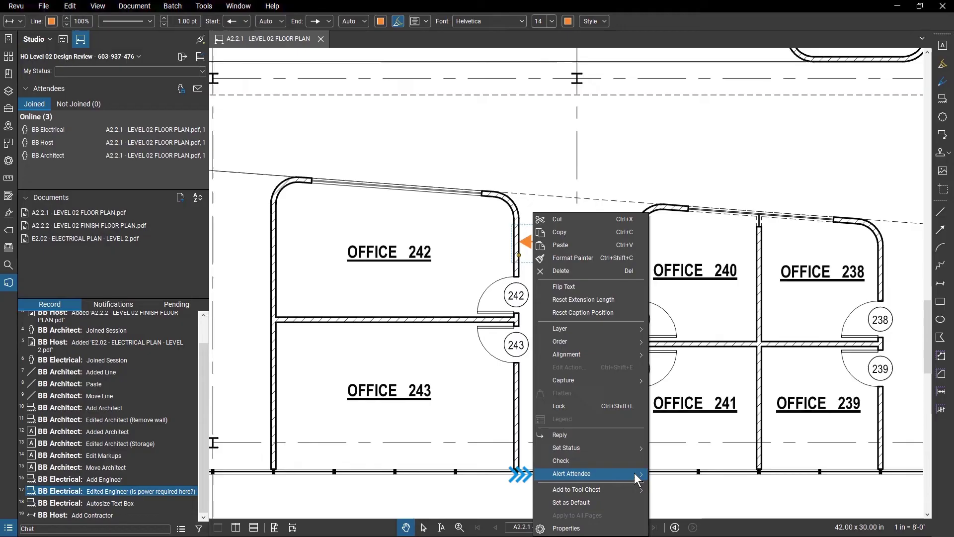
click(657, 471)
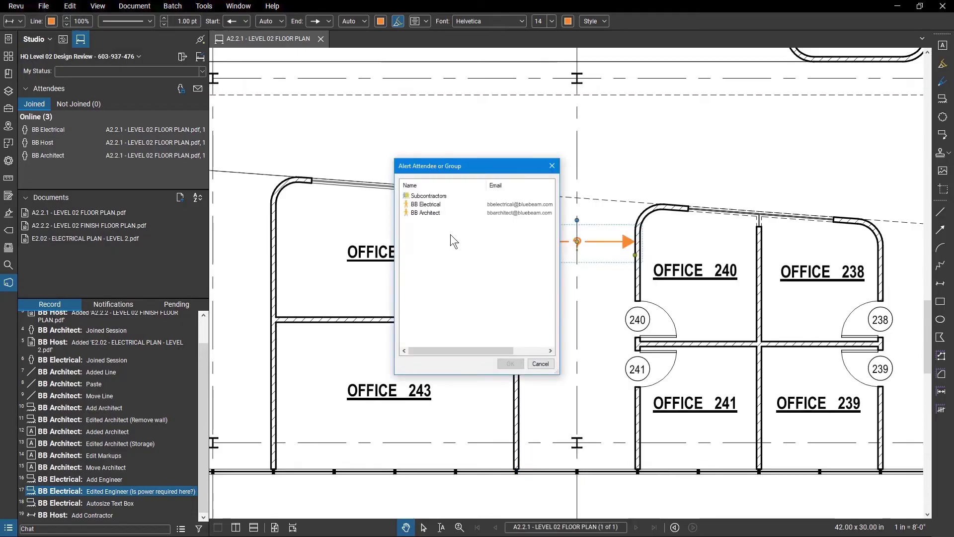
click(443, 213)
click(510, 364)
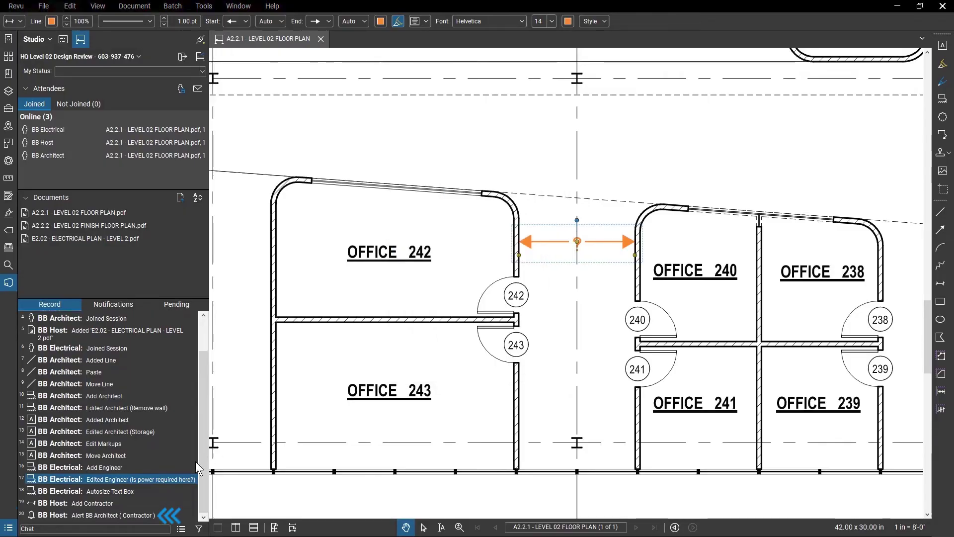
Send 'Need measurements for Office 242' as a chat message in the Record
click(141, 527)
text(Need measurements for Office 242)
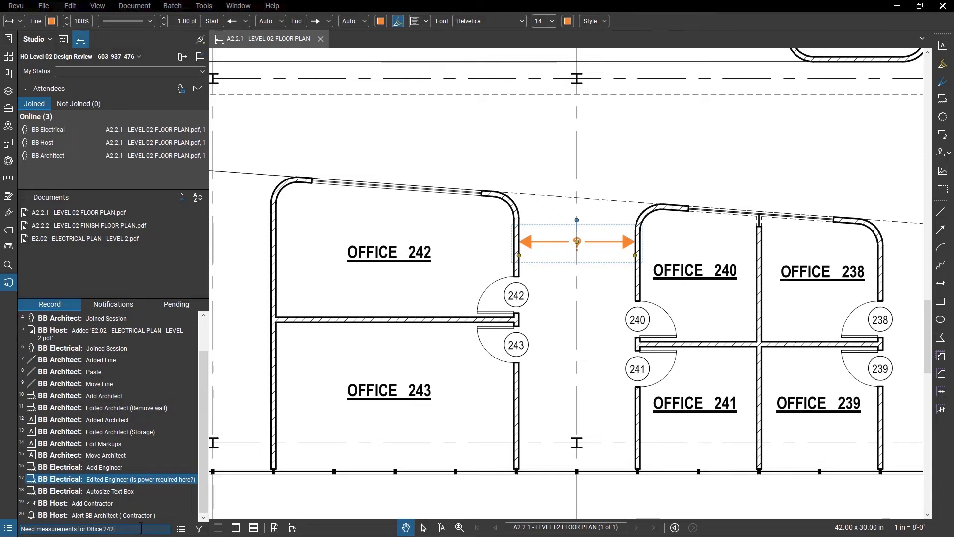
key(Return)
Hide Markup entries with the Record filter, then show them again
click(199, 528)
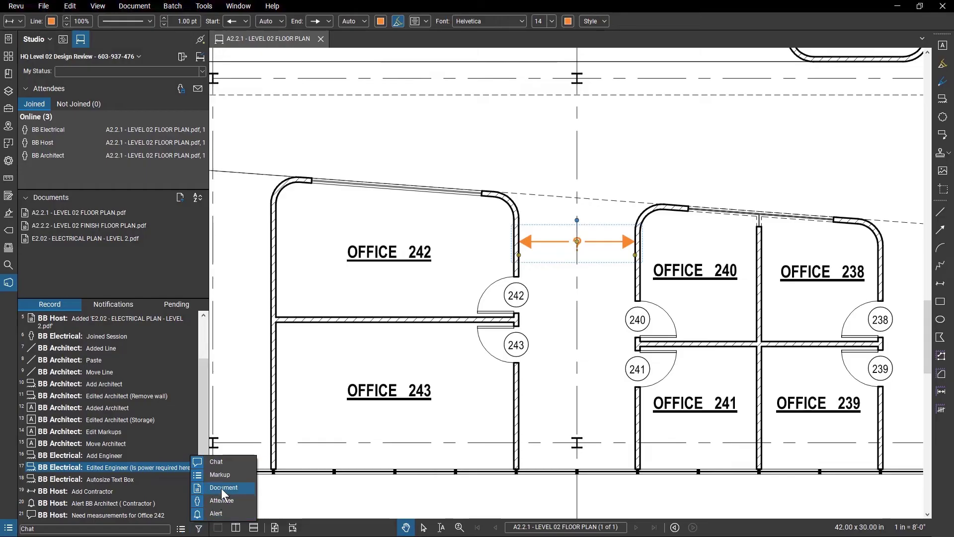
click(231, 474)
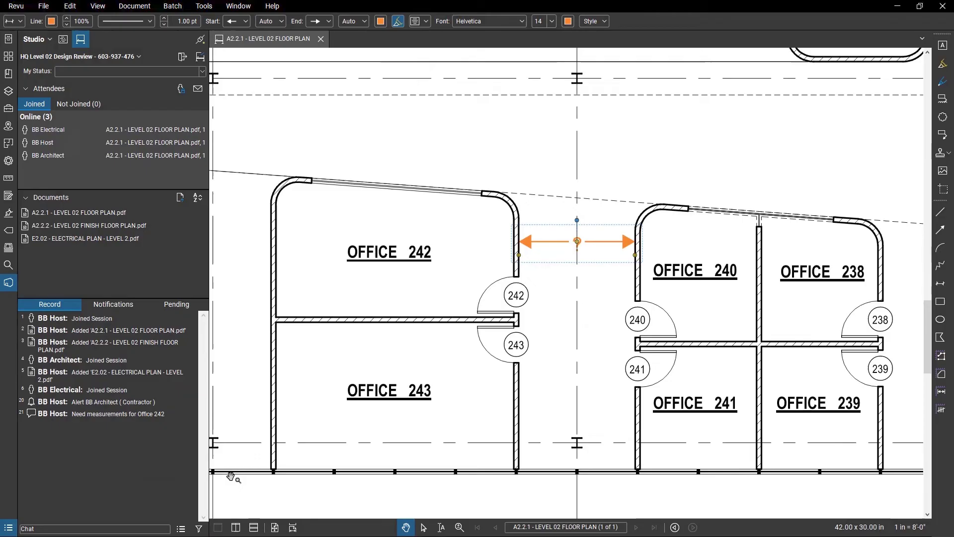
click(204, 529)
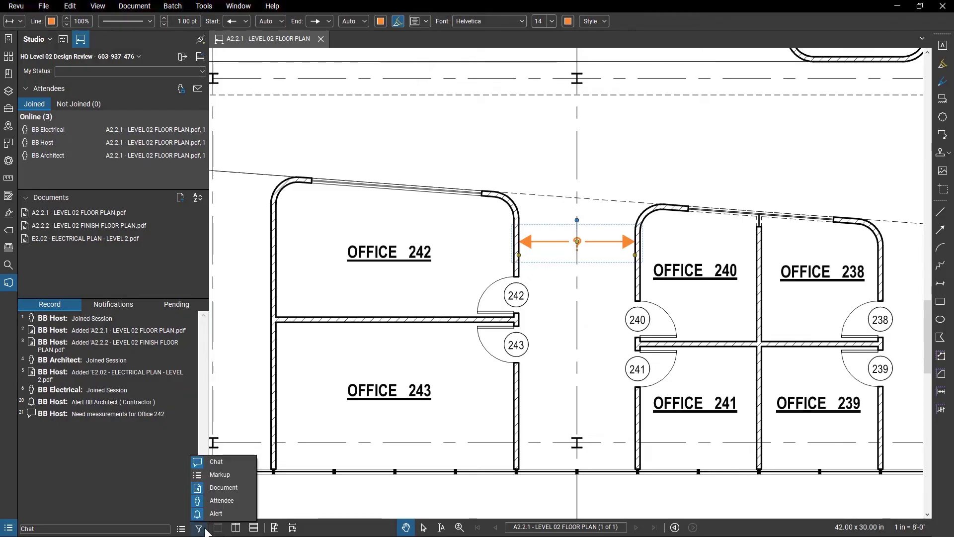
click(234, 473)
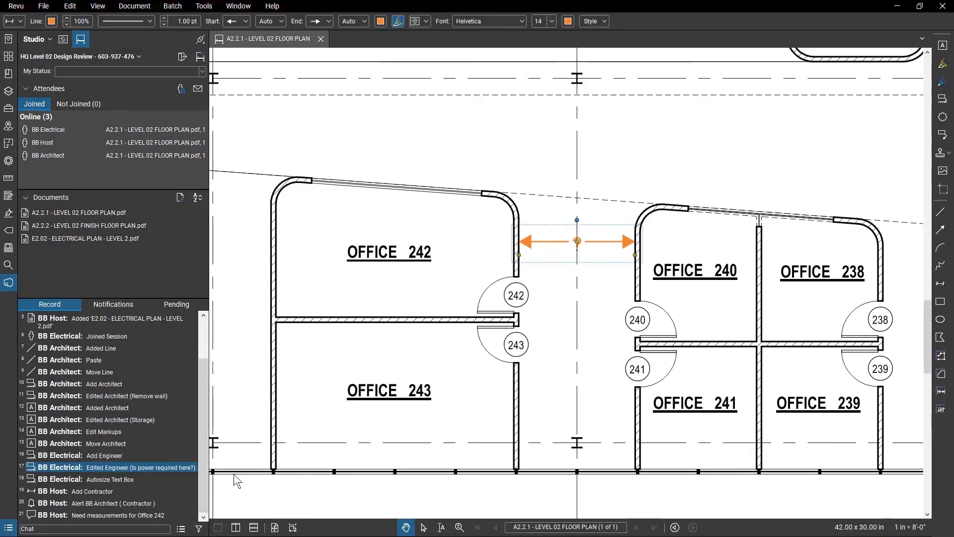
Follow BB Architect's view to the Open Office 222 furniture-plan note, then stop following
mouse_move(77, 157)
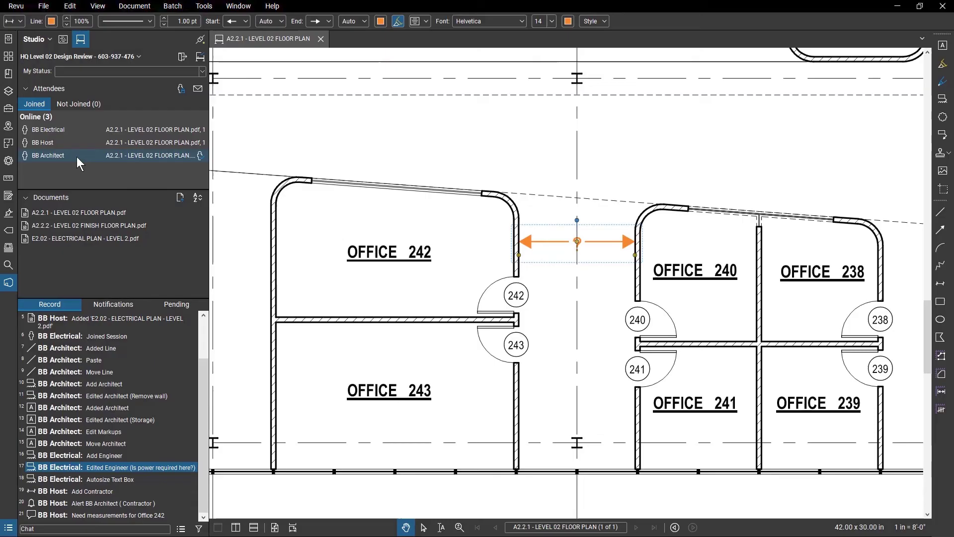
right_click(77, 157)
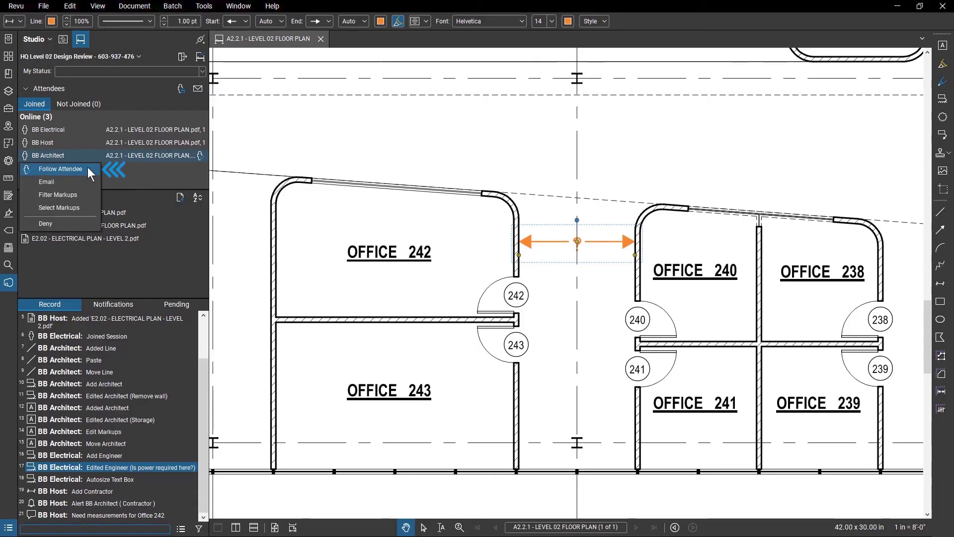
click(87, 169)
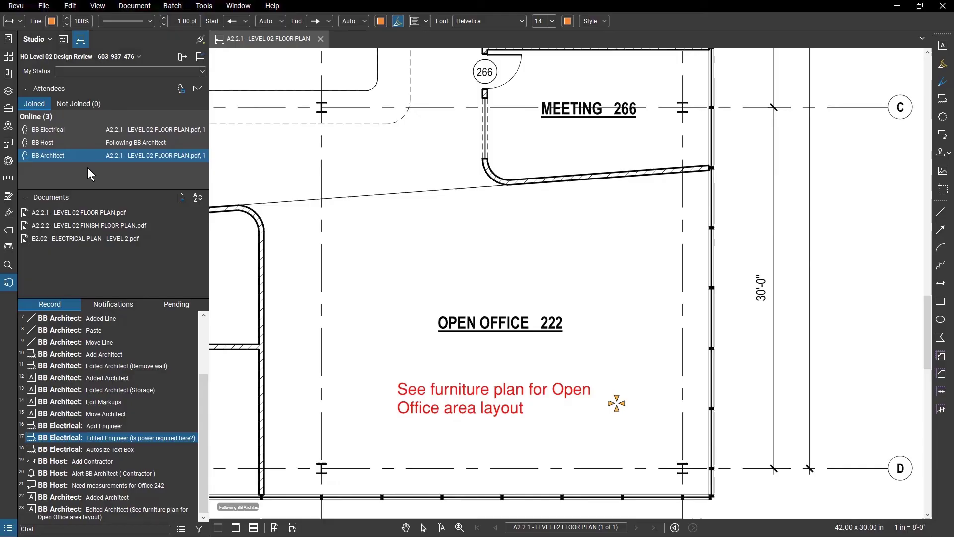
click(234, 171)
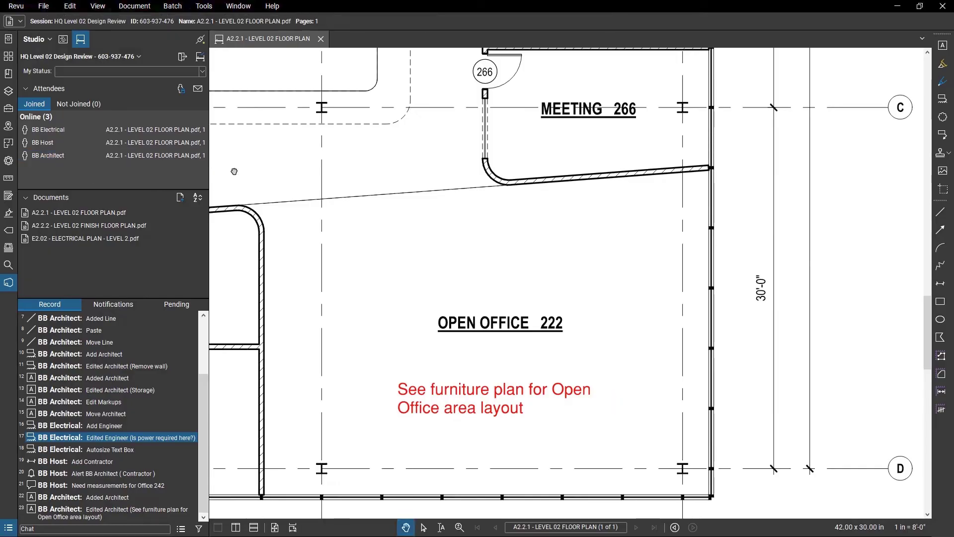
Generate and save the HQ Level 02 Design Review Record Summary report, then close it and fit the sheet
click(181, 529)
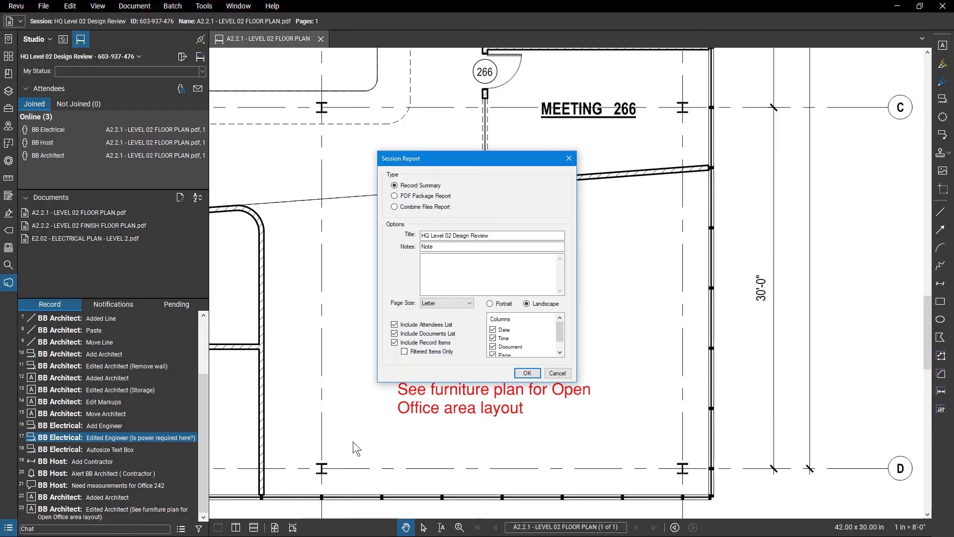
click(525, 372)
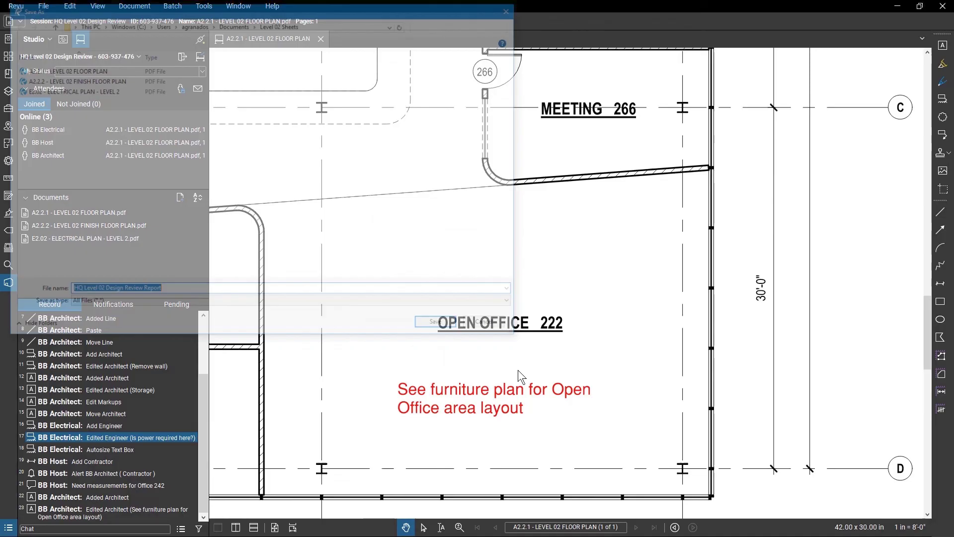
click(450, 326)
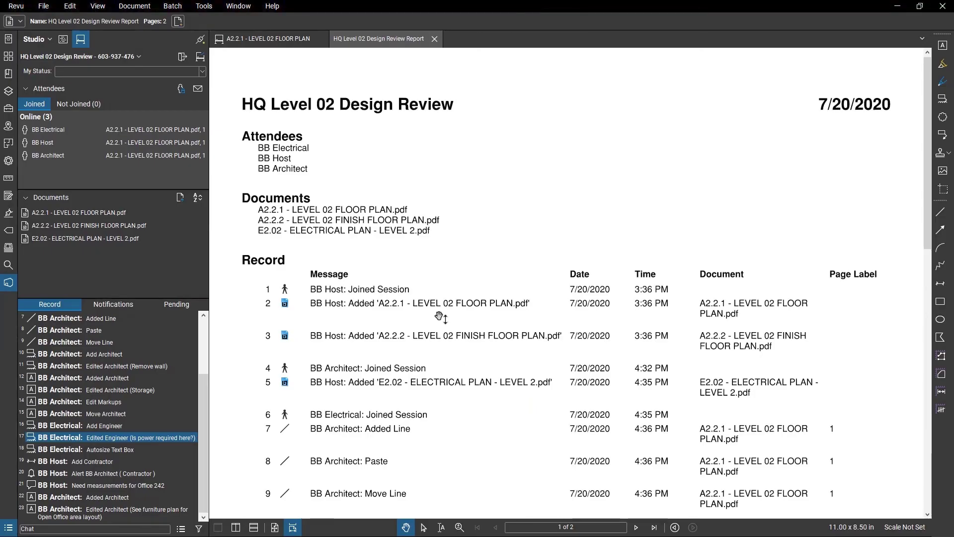
click(435, 38)
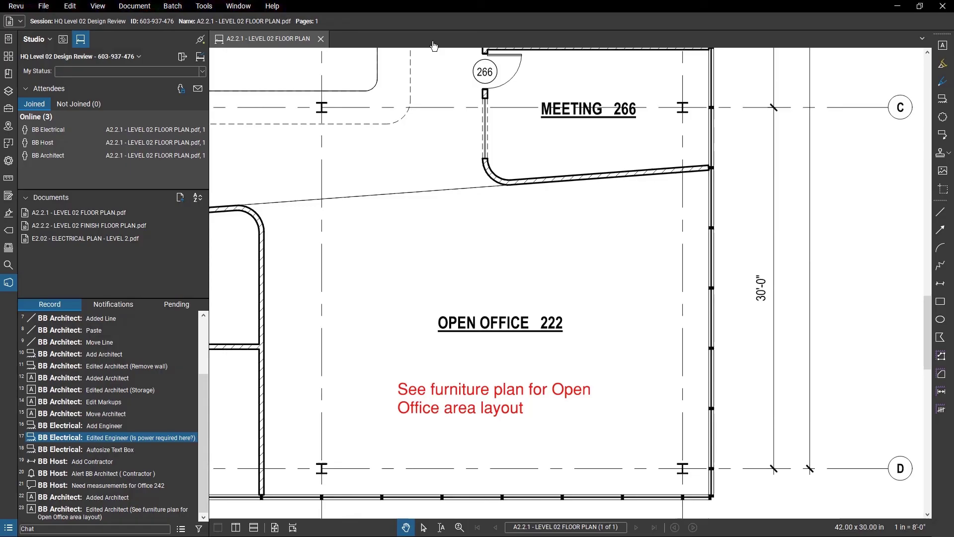
key(ctrl+0)
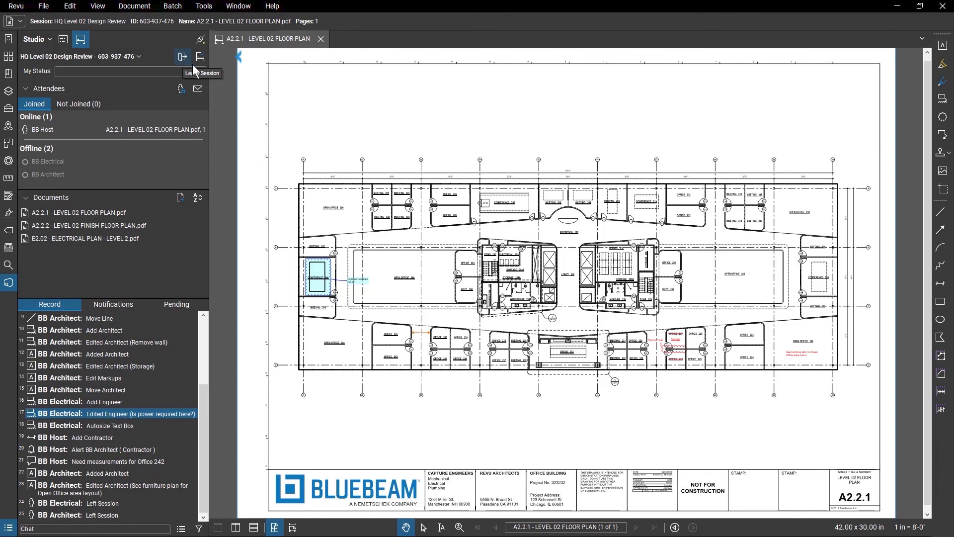
Finish the session with Save in Folder, Generate Report and Close files after finishing enabled
click(199, 69)
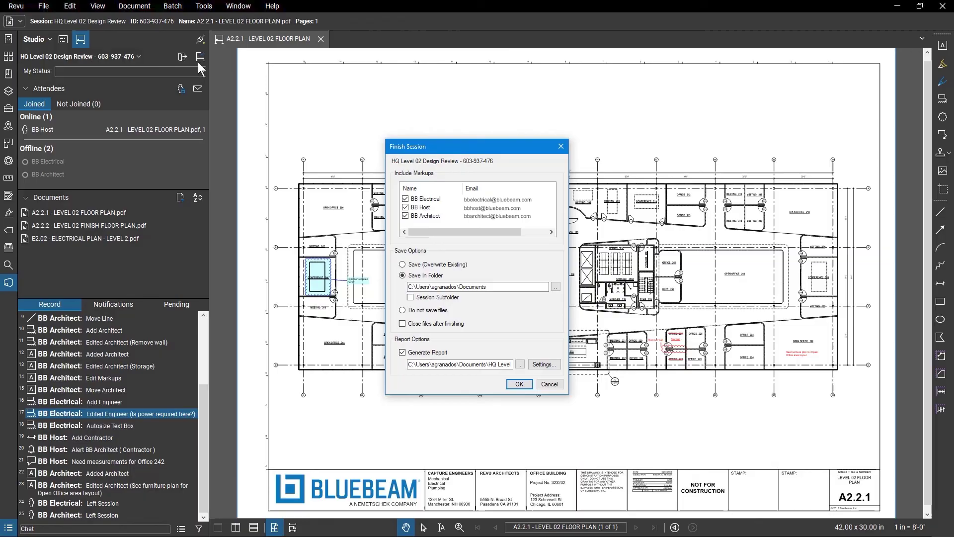
click(402, 323)
click(519, 384)
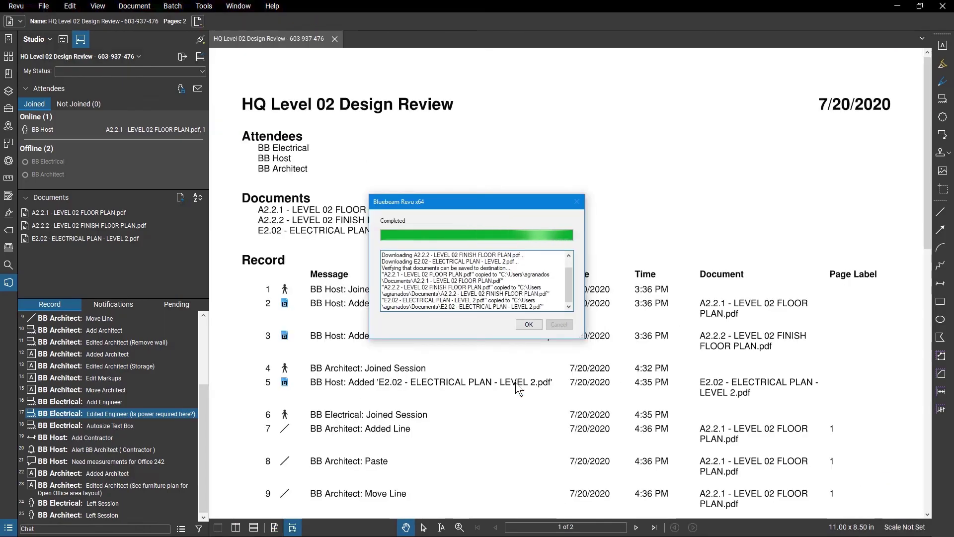